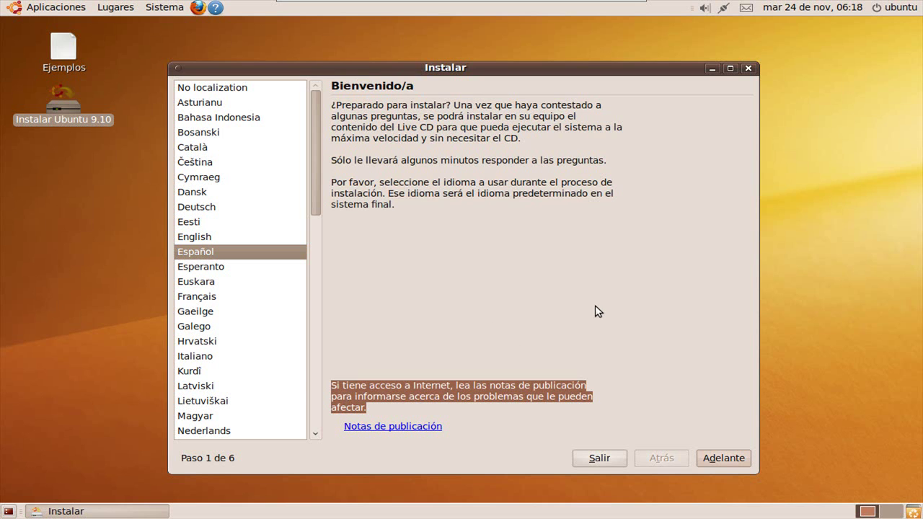
- Keep Español as the installation language and continue to the location step
key("Tab")
key("Tab")
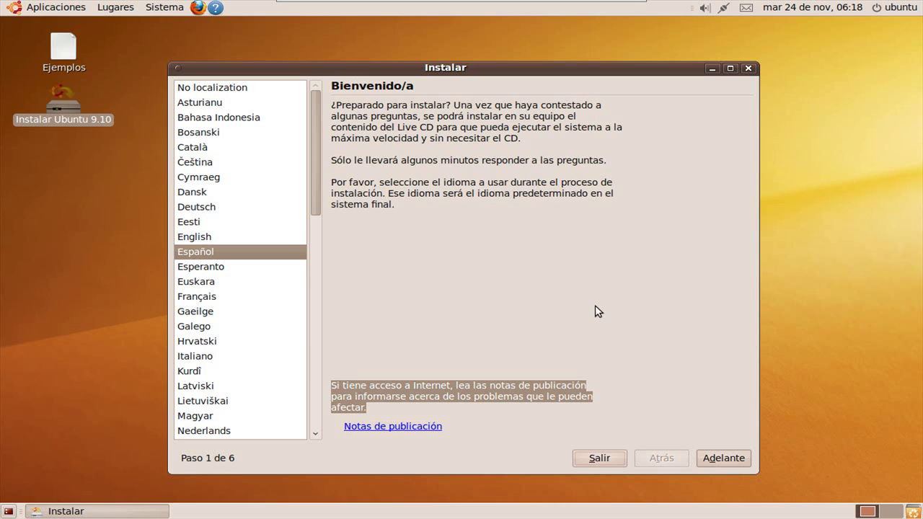
key("alt+a")
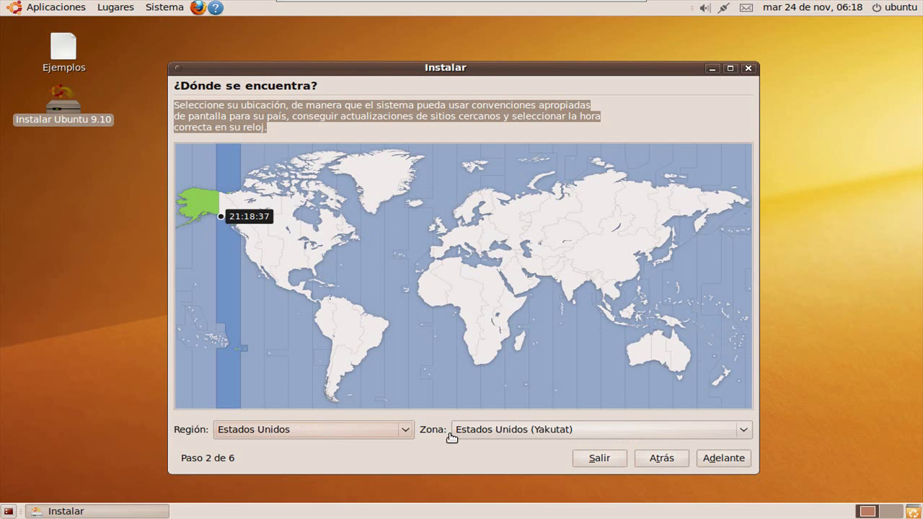
- Set the location to region México with the Central time zone and continue to the keyboard layout step
key("Down")
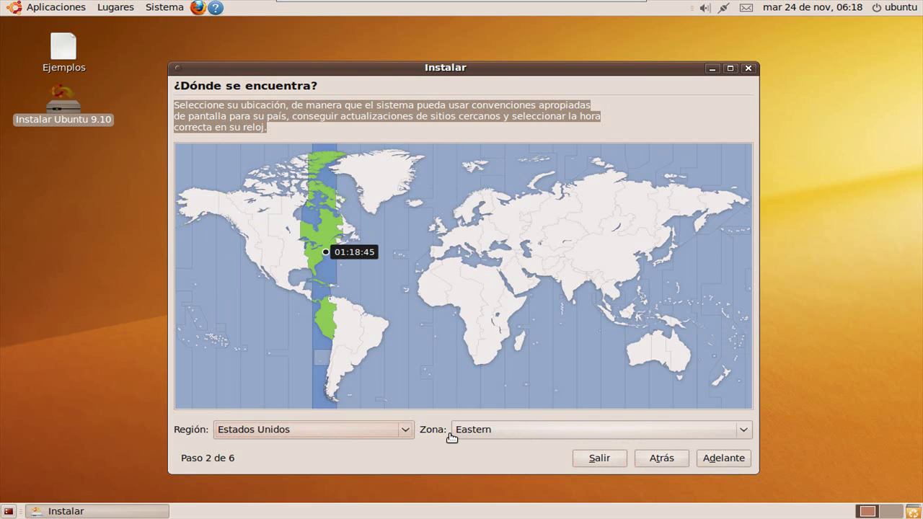
key("Down")
key("Down")
key("Down")
key("Down")
key("Up")
key("Tab")
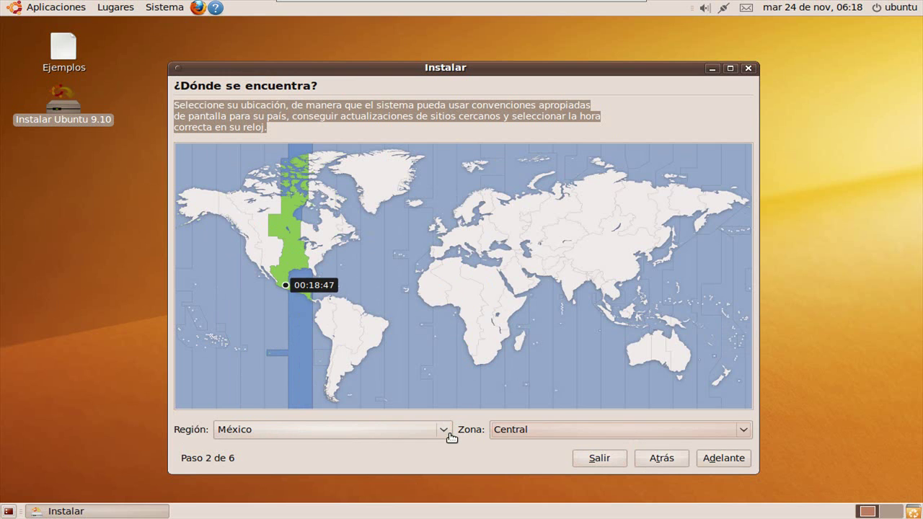
key("Tab")
key("Tab")
key("Tab")
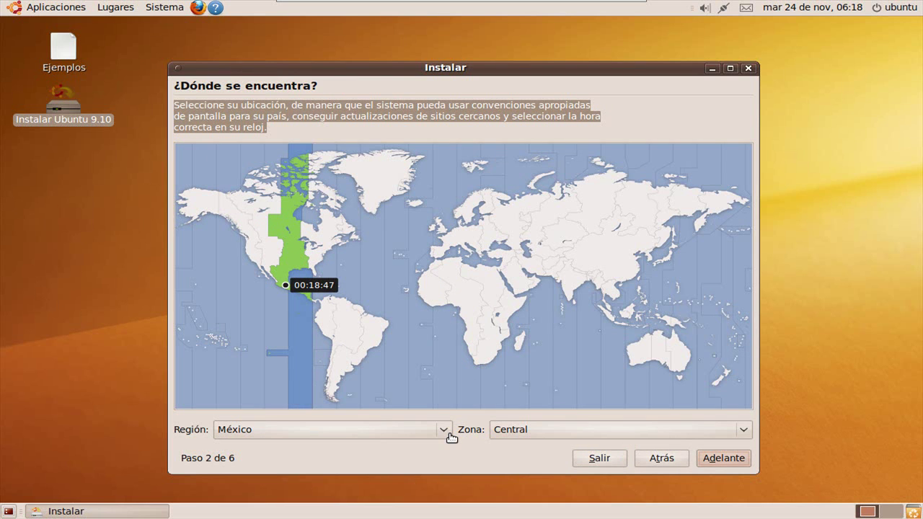
key("Return")
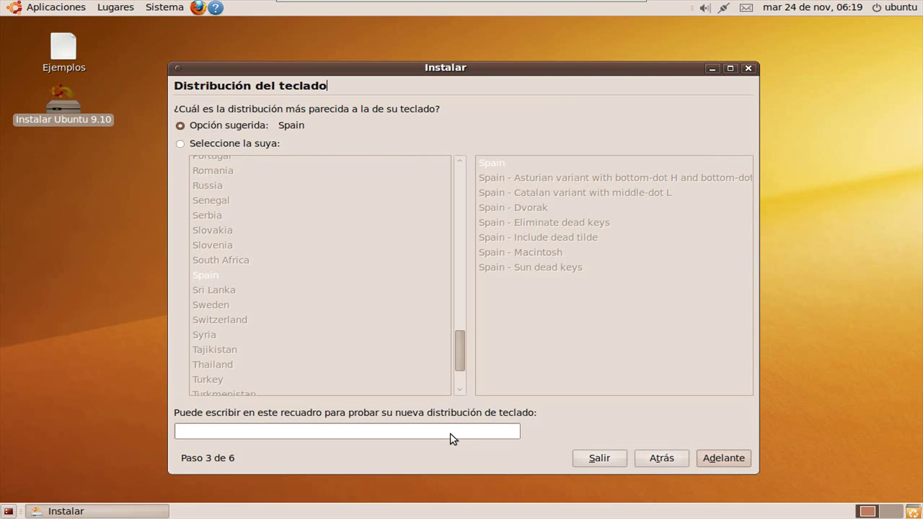
- Keep the suggested Spain keyboard layout and continue to the disk space step
key("Tab")
key("Tab")
key("Tab")
key("Tab")
key("Tab")
key("Tab")
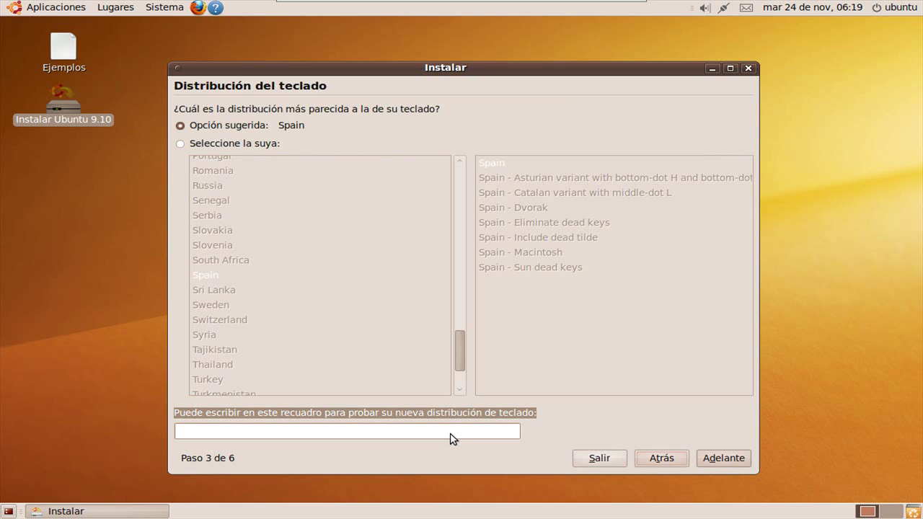
key("Tab")
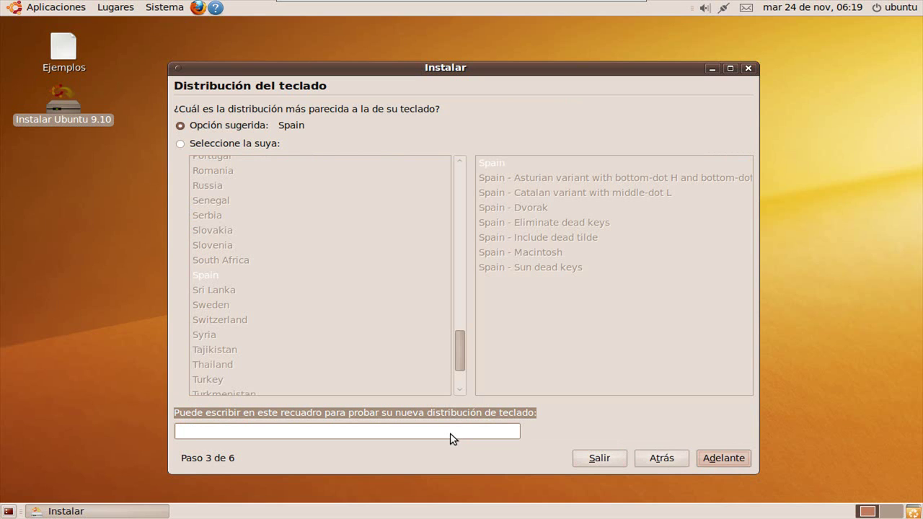
key("Return")
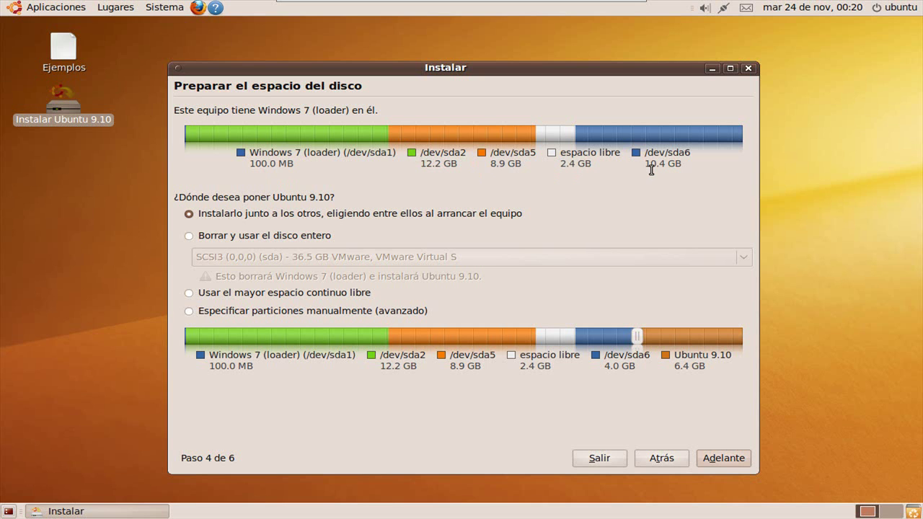
- Choose to specify the partitions manually (advanced) and continue to the partition list
key("Tab")
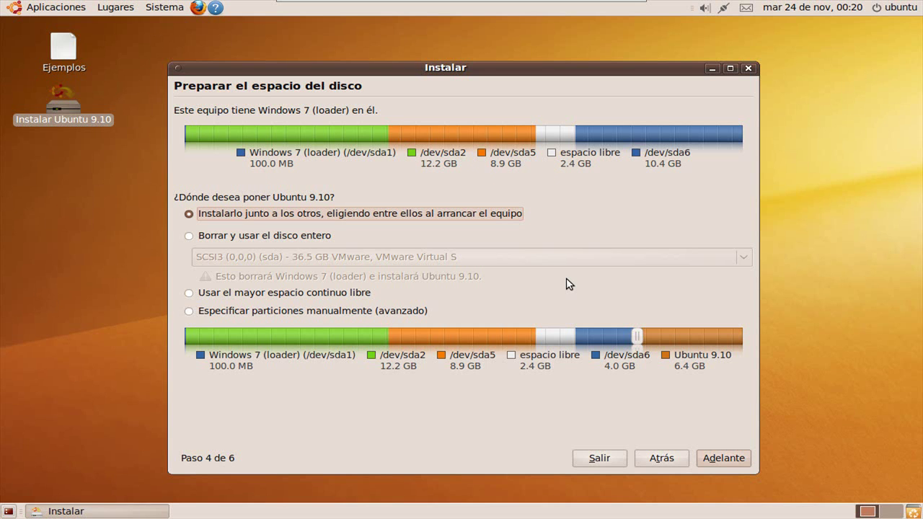
key("Down")
key("Down")
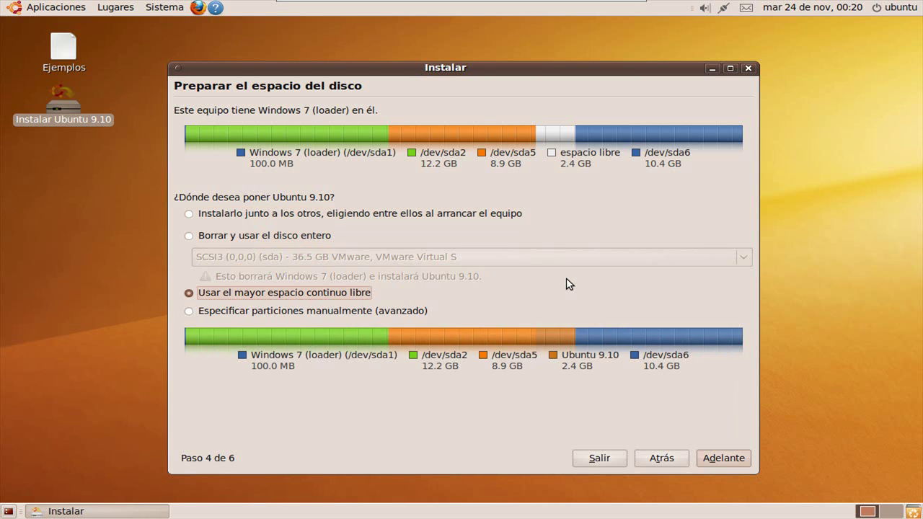
key("Down")
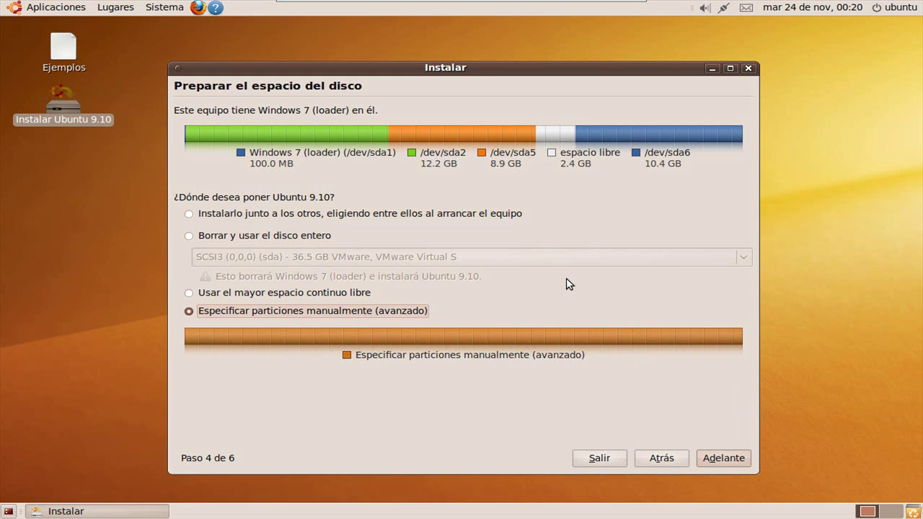
key("Tab")
key("Tab")
key("Tab")
key("Tab")
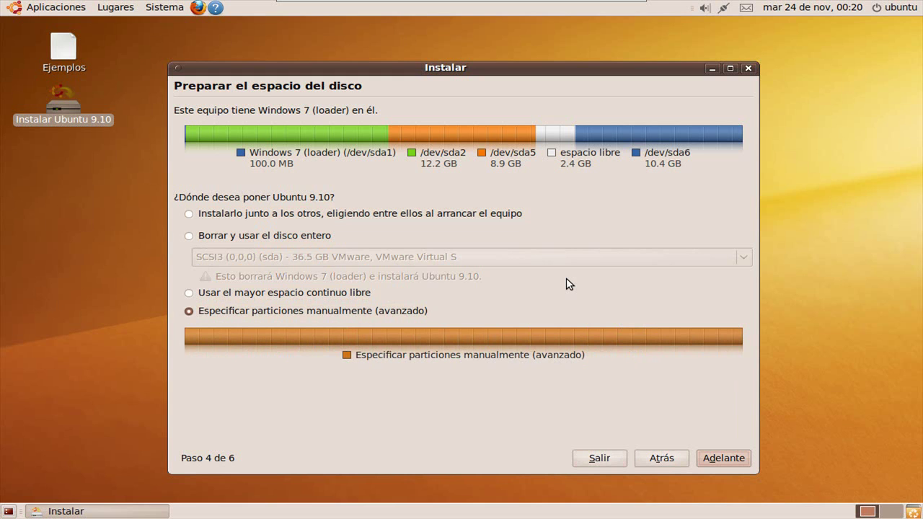
key("Return")
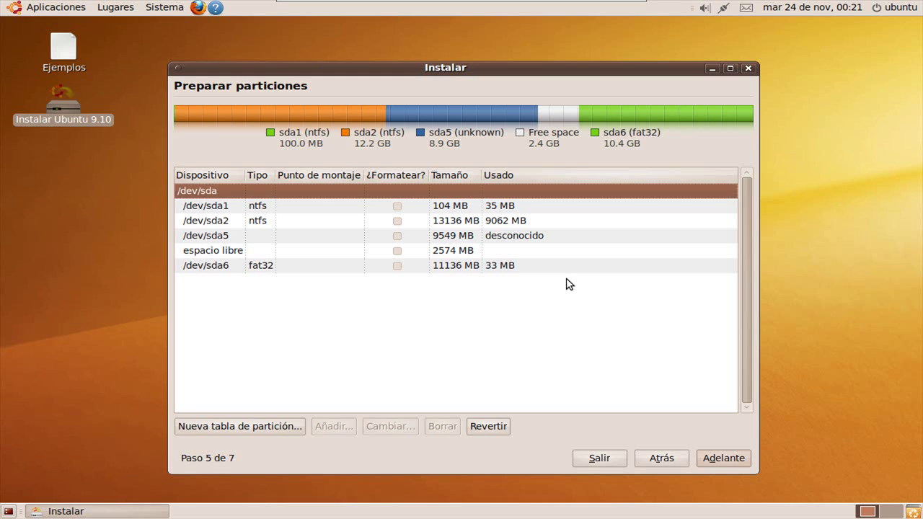
- Open the /dev/sda5 partition in the partition list for editing
key("Down")
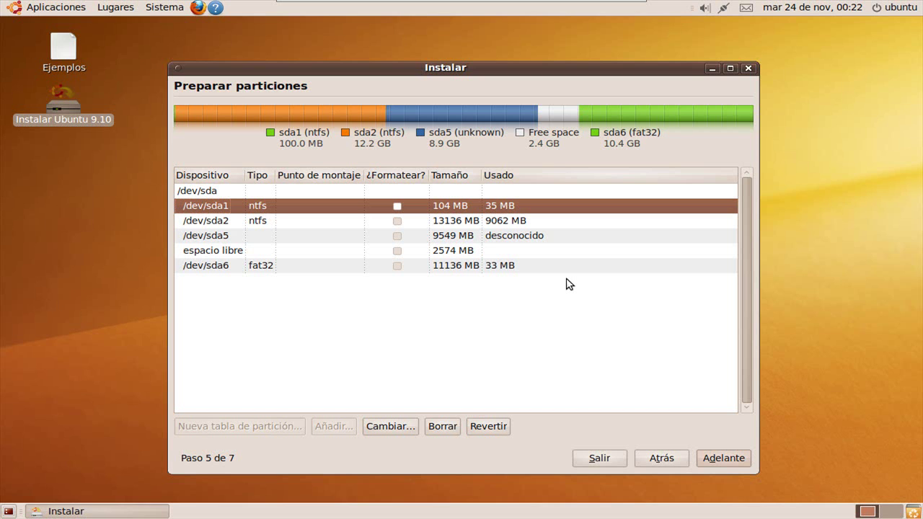
key("Down")
key("Up")
key("Down")
key("Up")
key("Down")
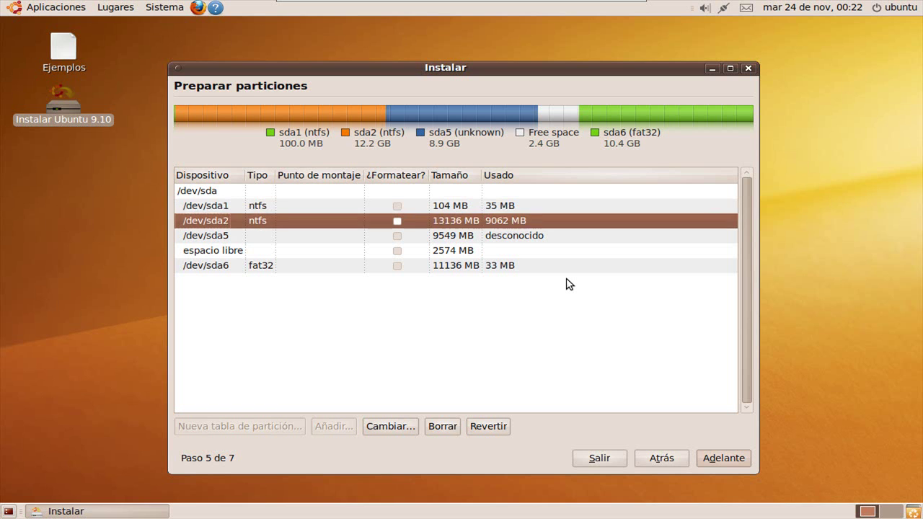
key("Down")
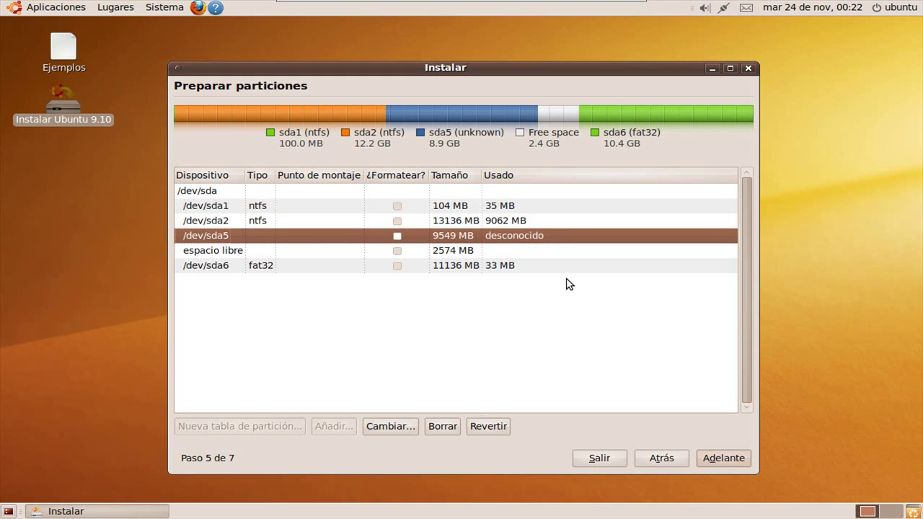
key("Tab")
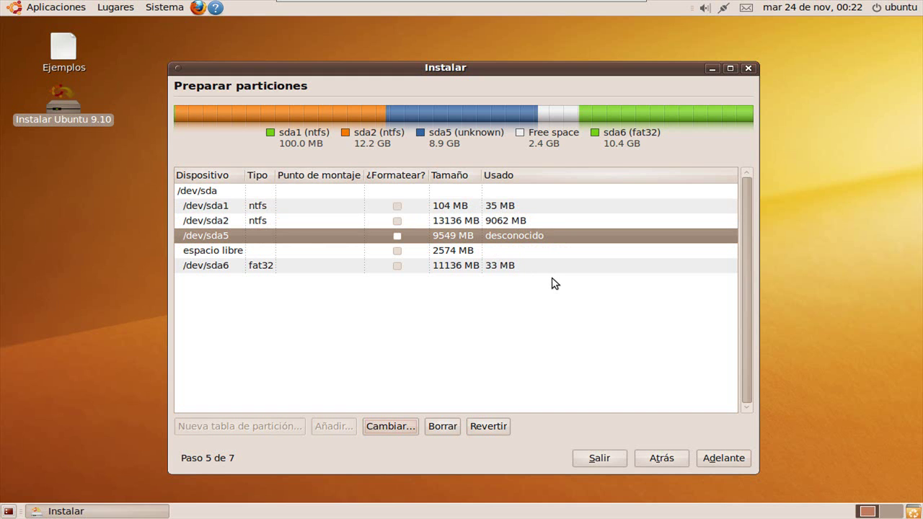
key("Return")
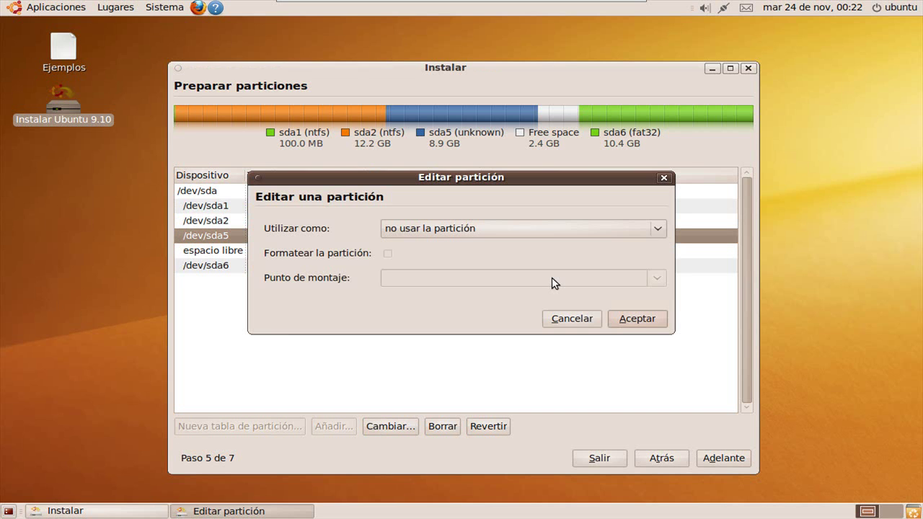
- Set /dev/sda5 to be used as an ext4 journaling file system and mark the partition for formatting
key("Tab")
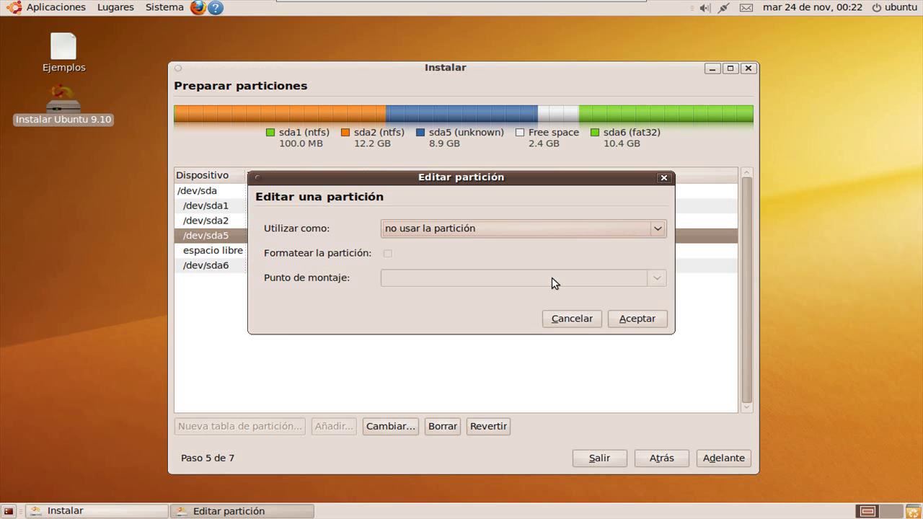
key("Up")
key("Up")
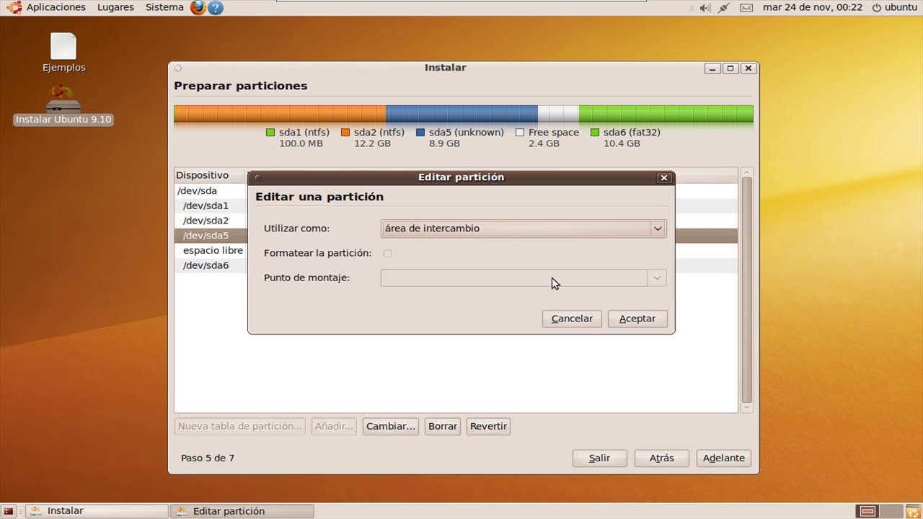
key("Up")
key("Up")
key("Up")
key("Up")
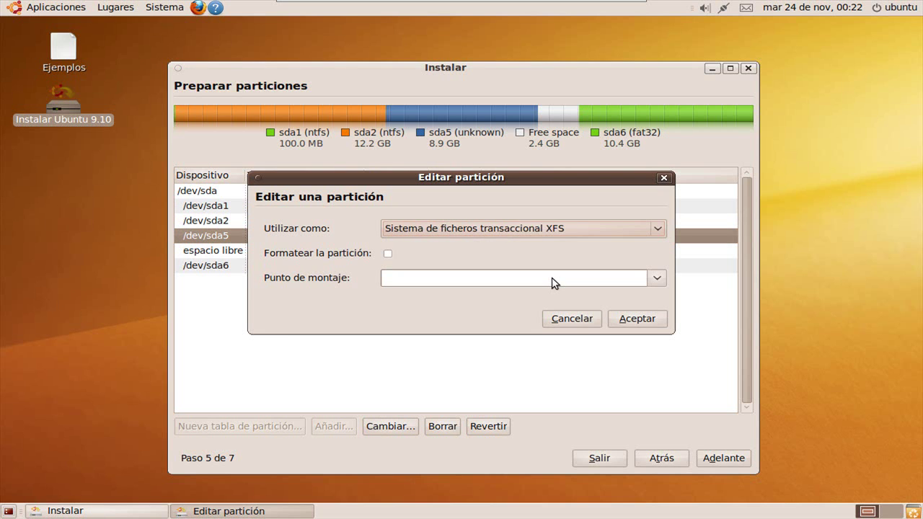
key("Up")
key("Up")
key("Up")
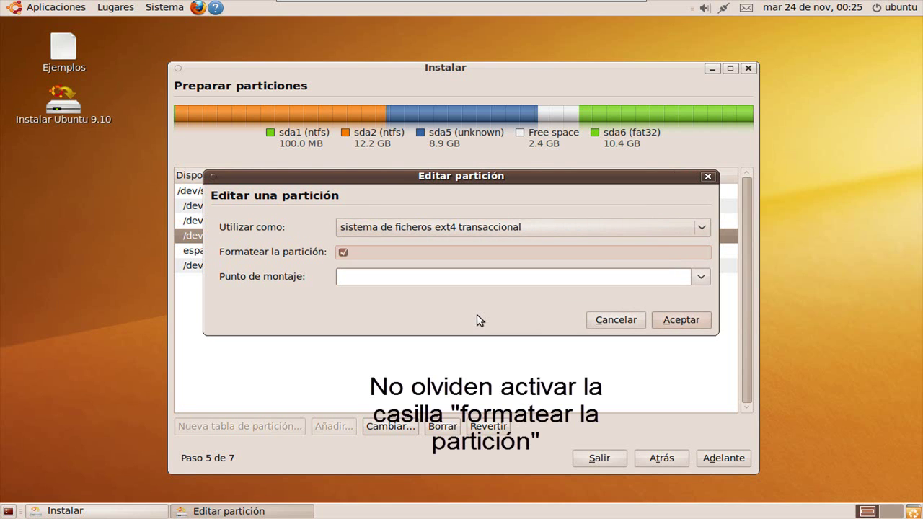
- Set the mount point of /dev/sda5 to / and accept the partition changes
key("Tab")
type("/")
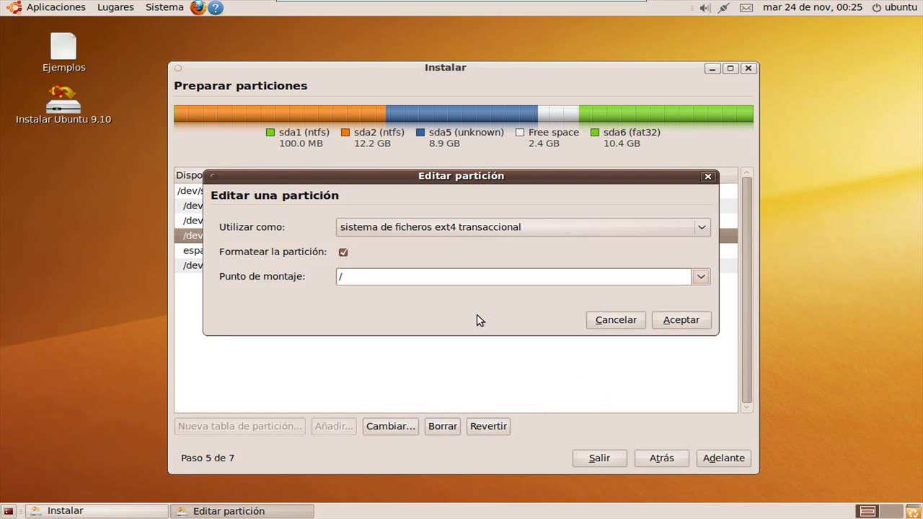
key("Return")
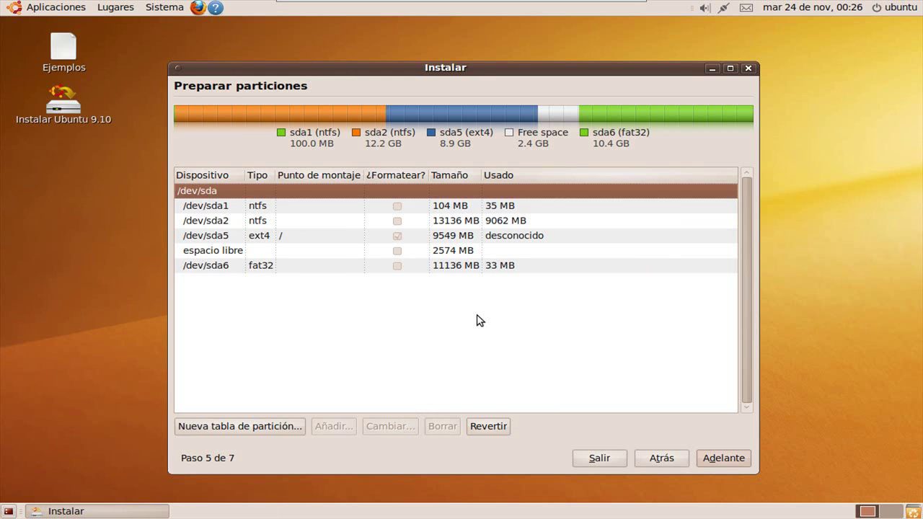
- Start a new partition in the free space with a size of 1024 MB, located at the end (Final)
key("Down")
key("Down")
key("Down")
key("Down")
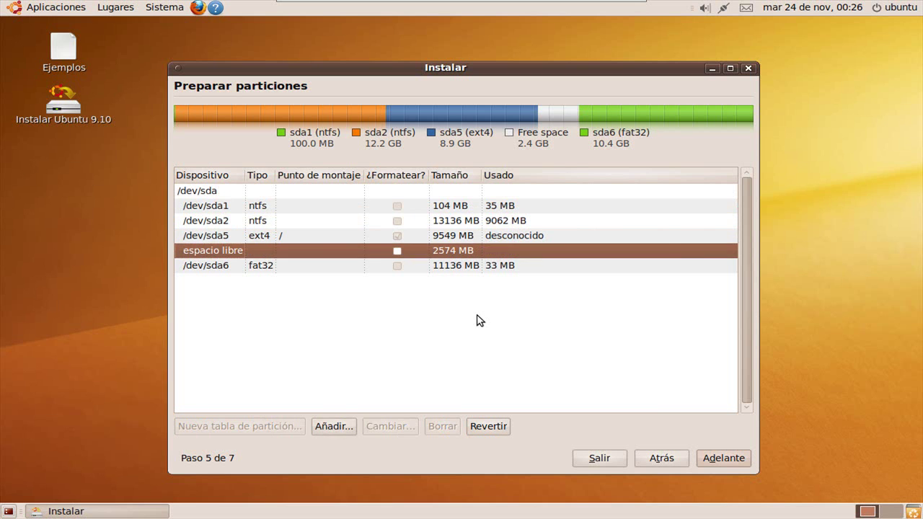
key("Tab")
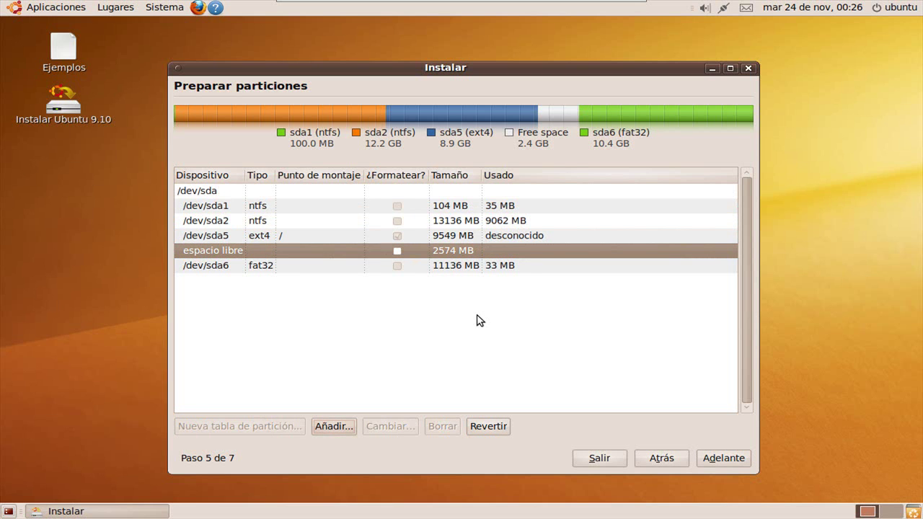
key("Return")
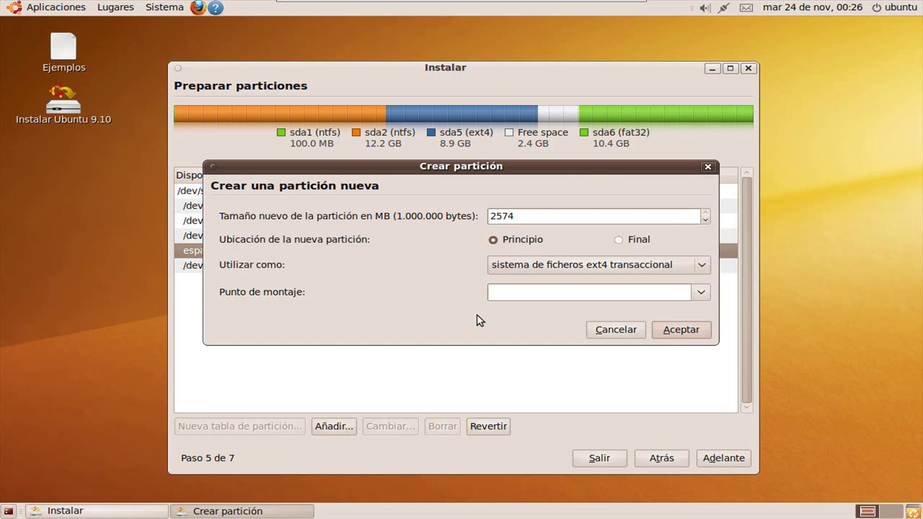
key("Tab")
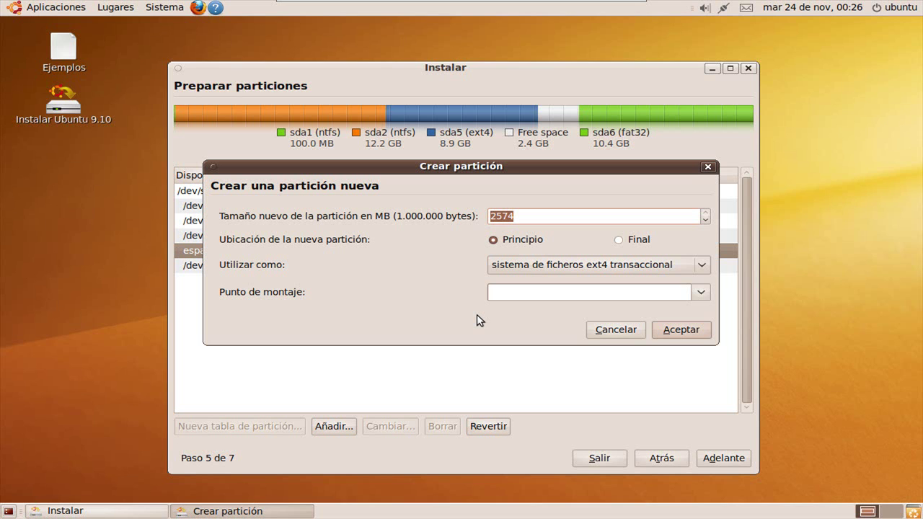
type("1024")
key("Tab")
key("Right")
key("Left")
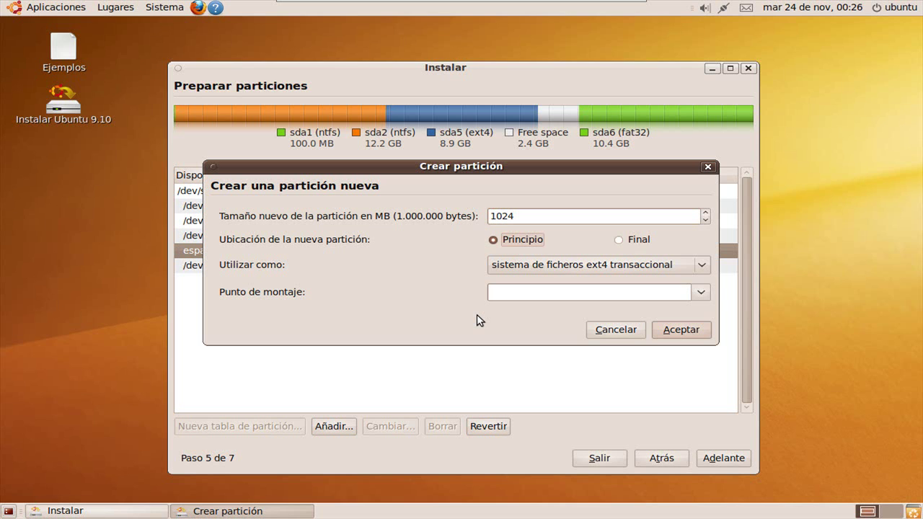
key("Right")
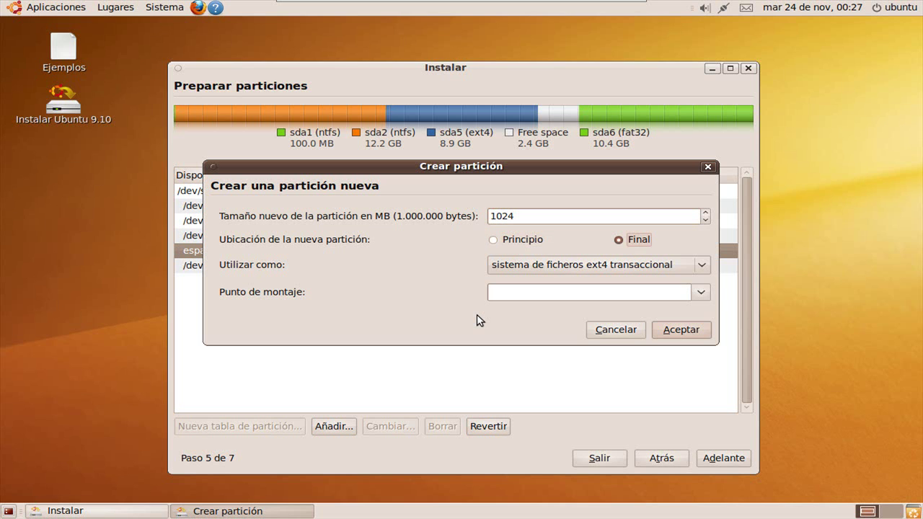
- Set the new partition's use to swap area (área de intercambio) and create it
key("Tab")
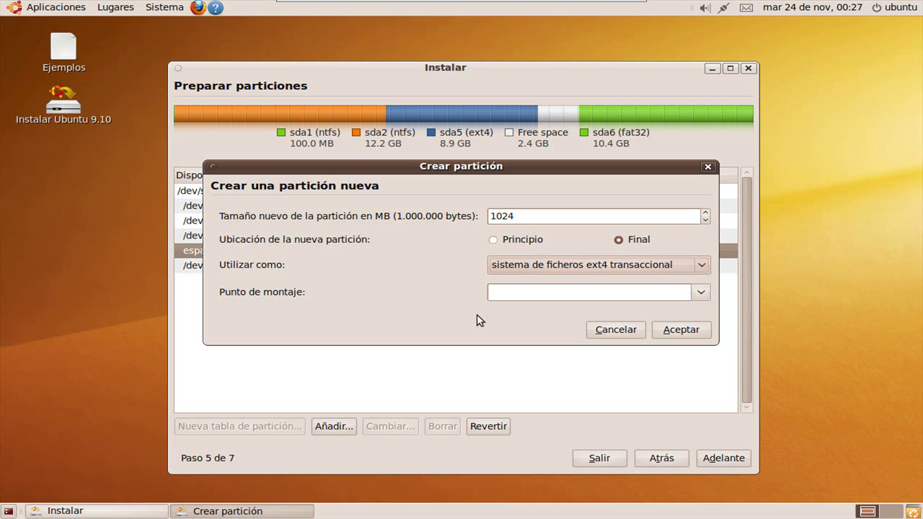
key("Down")
key("Down")
key("Down")
key("Down")
key("Down")
key("Down")
key("Down")
key("Down")
key("Down")
key("Up")
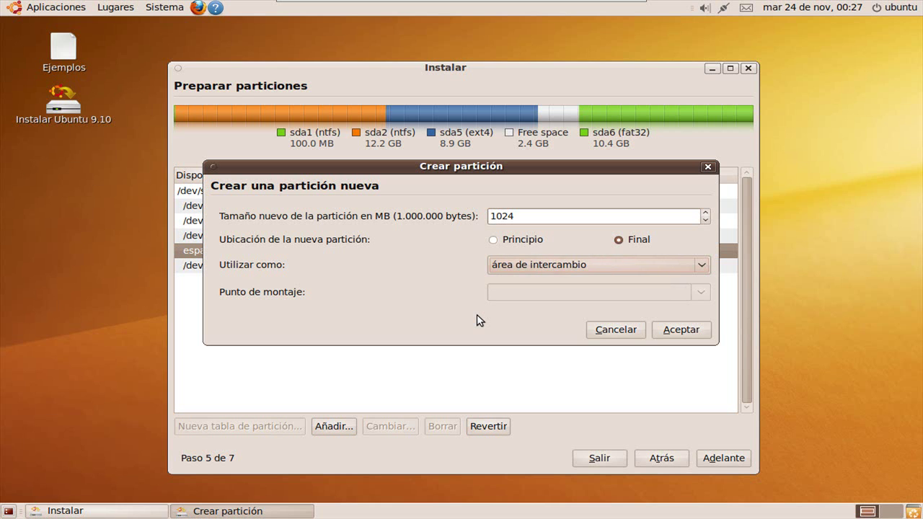
key("Tab")
key("Tab")
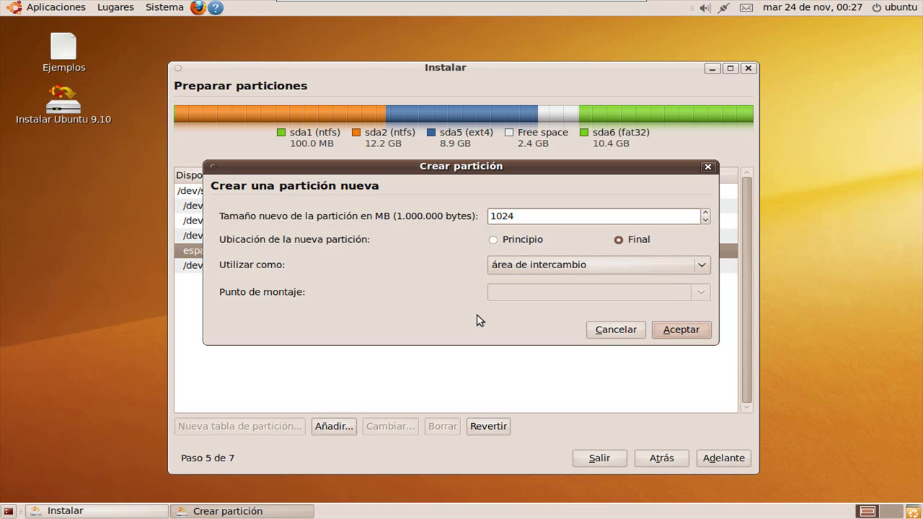
key("Return")
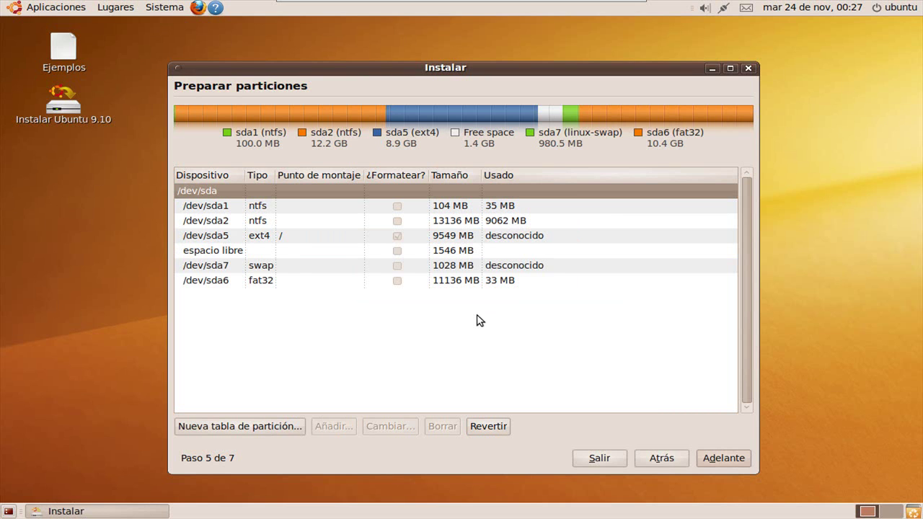
- Accept the partition layout and continue to the user account details of the installation
key("Tab")
key("Tab")
key("Return")
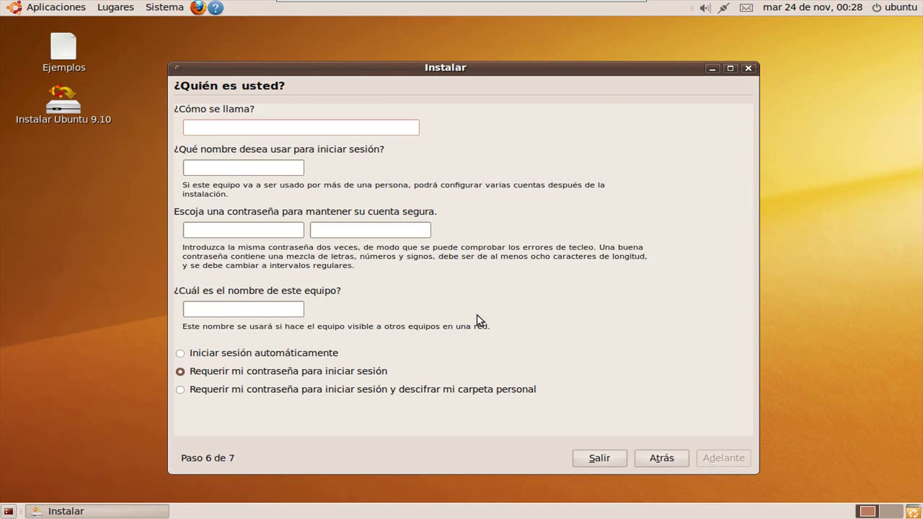
- Enter the user's name for the new account and keep the suggested login name
type("imvo")
key("Tab")
key("Tab")
type("******")
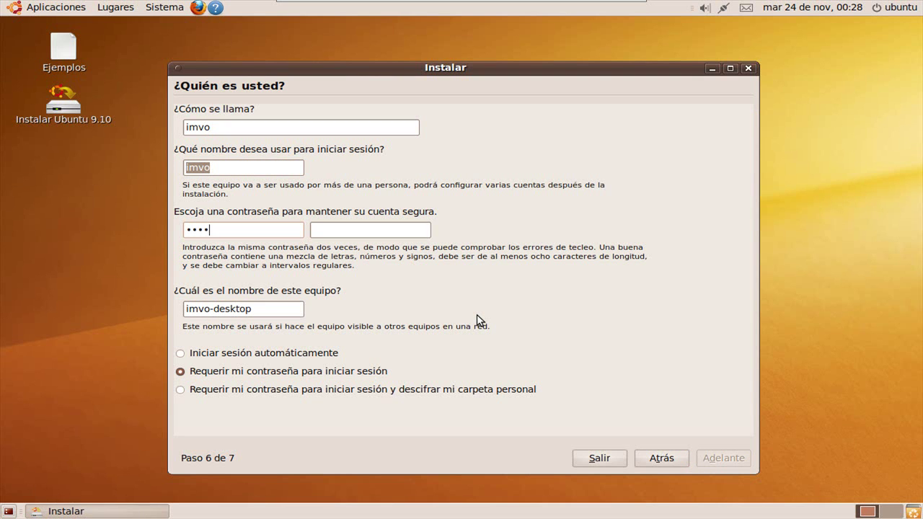
key("BackSpace")
key("BackSpace")
key("BackSpace")
key("BackSpace")
key("BackSpace")
key("BackSpace")
- Enter the account password and repeat it in the confirmation field
type("************")
key("Tab")
type("************")
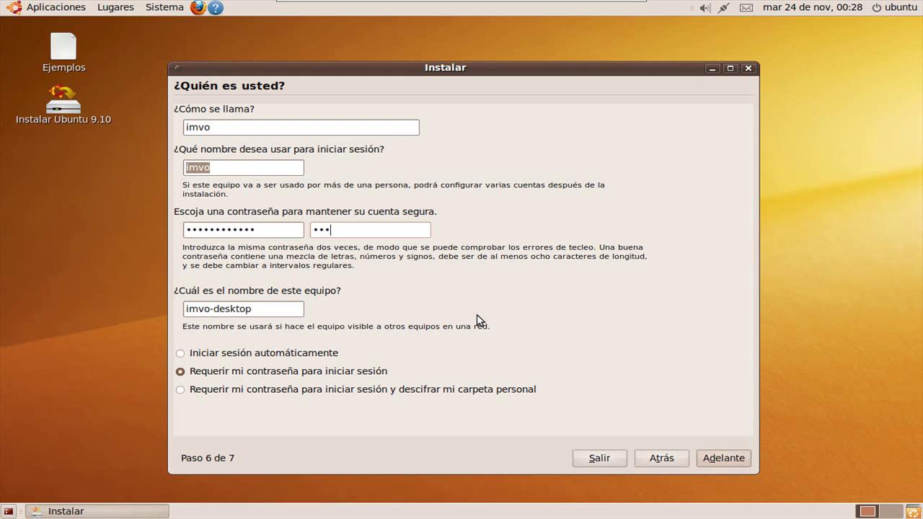
- Keep the suggested computer name and the password-required login, and continue to the installation summary
key("Tab")
key("Tab")
key("Tab")
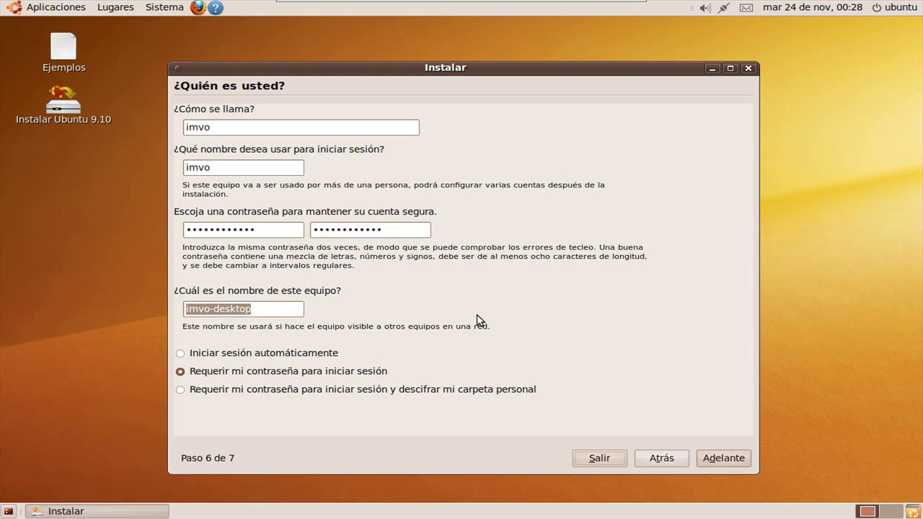
key("Tab")
key("Tab")
key("Return")
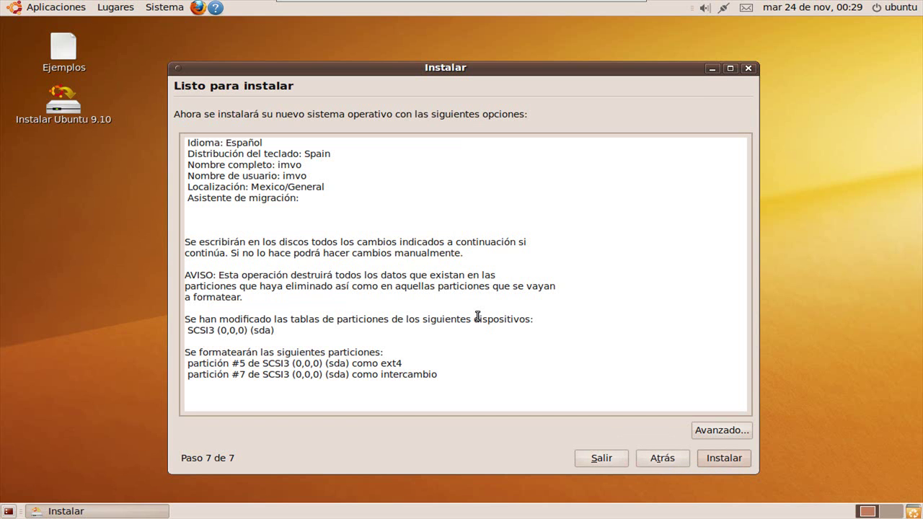
- Start the Ubuntu 9.10 installation with the options listed in the summary
key("Tab")
key("Tab")
key("Tab")
key("Tab")
key("Return")
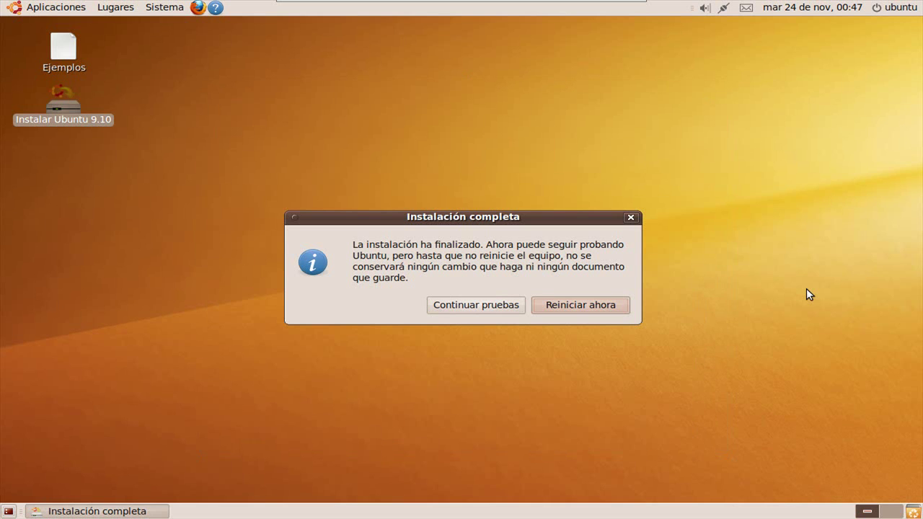
- Restart the computer after the completed installation and continue past the disc-removal request
key("Return")
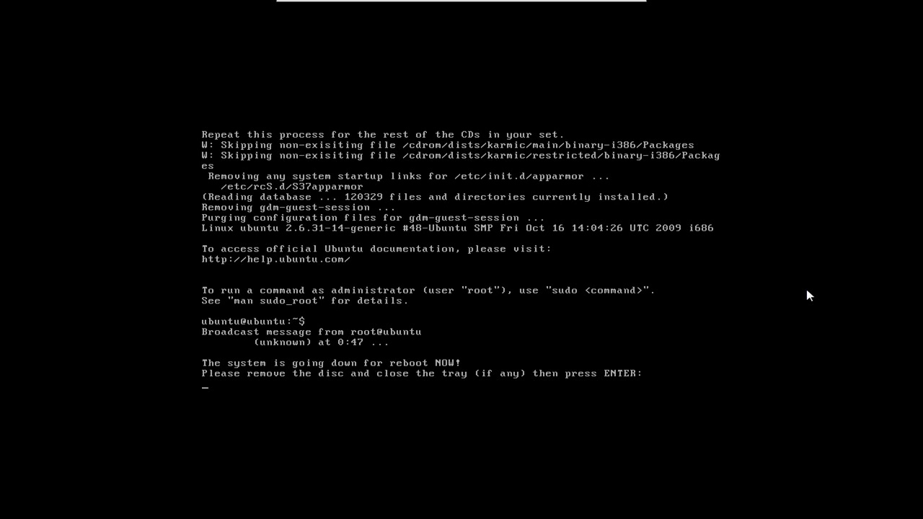
key("Return")
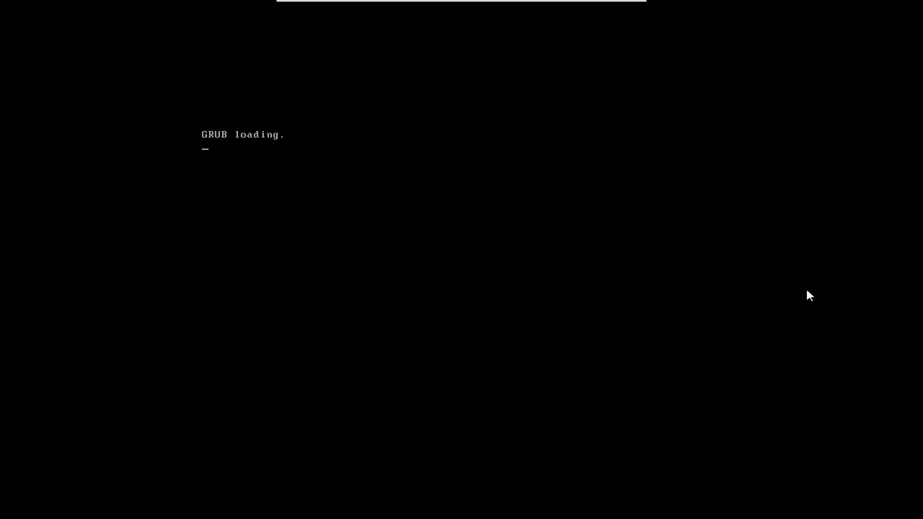
- Examine the GRUB boot menu entries, from the generic Ubuntu kernel through recovery mode and memory tests to the Windows 7 loader
key("Down")
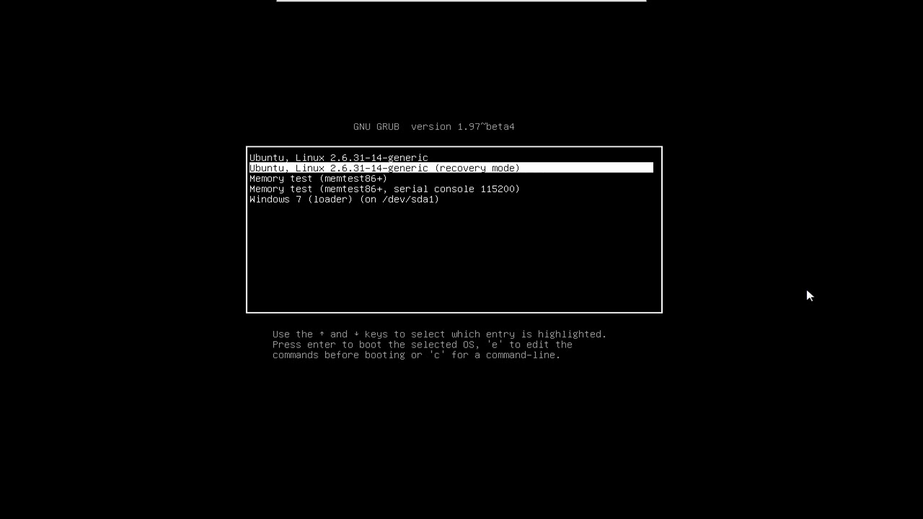
key("Up")
key("Down")
key("Down")
key("Down")
key("Down")
key("Up")
key("Up")
key("Up")
key("Up")
key("Down")
key("Up")
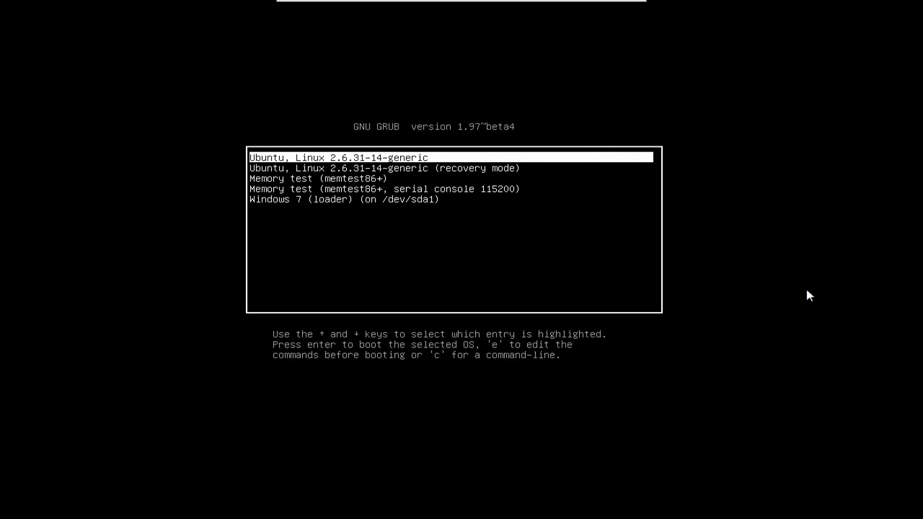
key("Down")
key("Down")
key("Down")
key("Down")
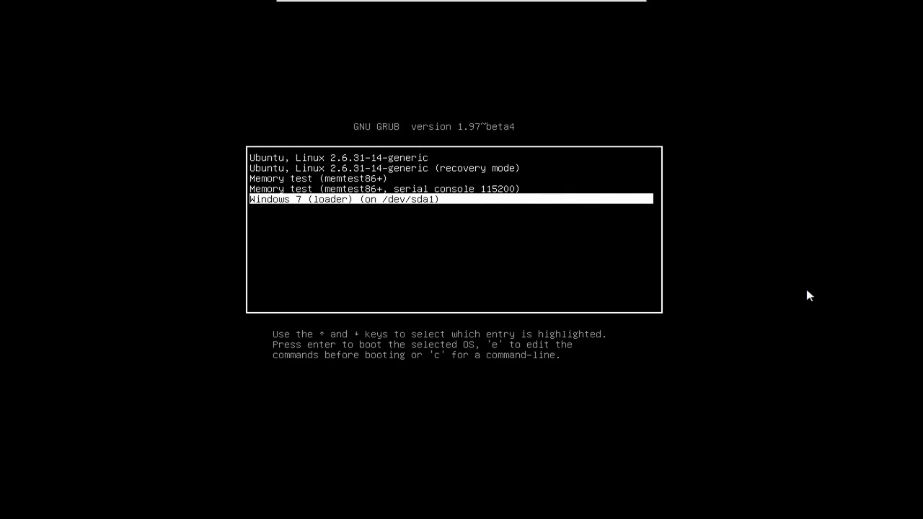
key("Up")
key("Up")
key("Up")
key("Up")
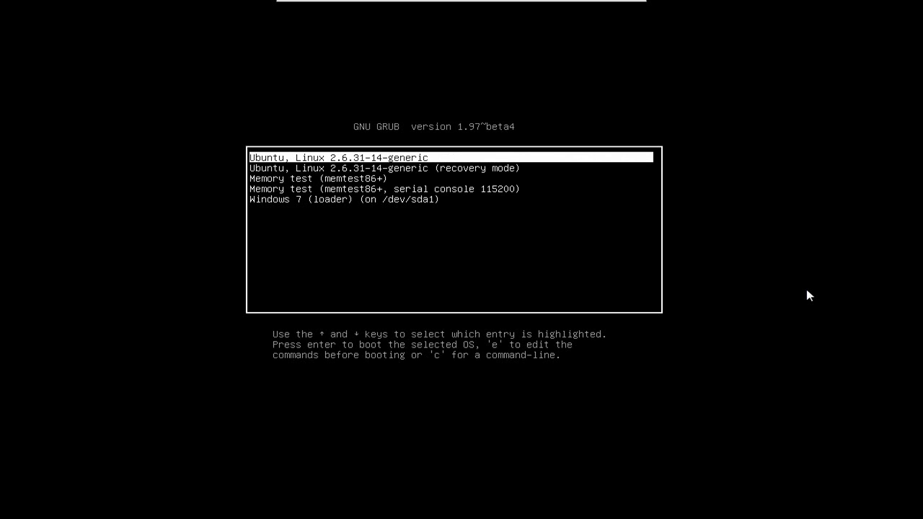
- Boot the Windows 7 (loader) entry on /dev/sda1 from the GRUB menu
key("Down")
key("Down")
key("Down")
key("Down")
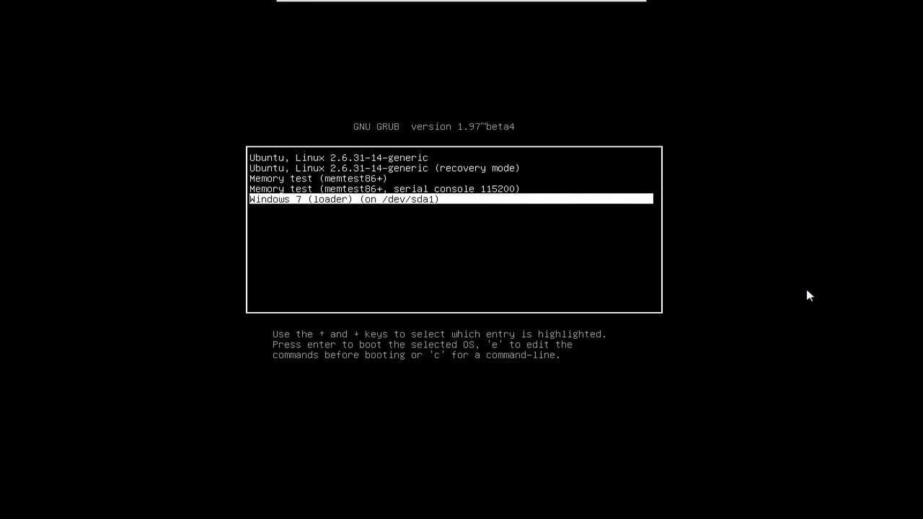
key("Return")
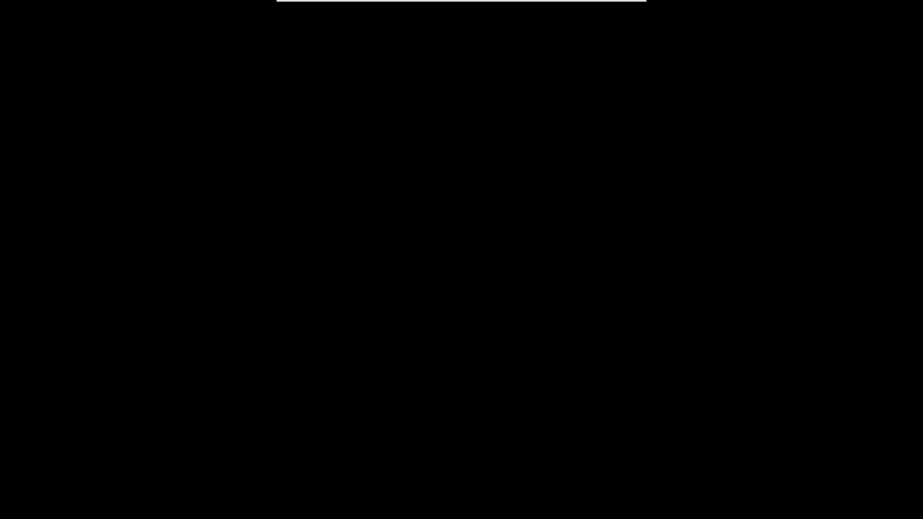
- Take the virtual machine out of full-screen mode and move its VMware Workstation window fully into view on the host desktop
mouse_move(625, 4)
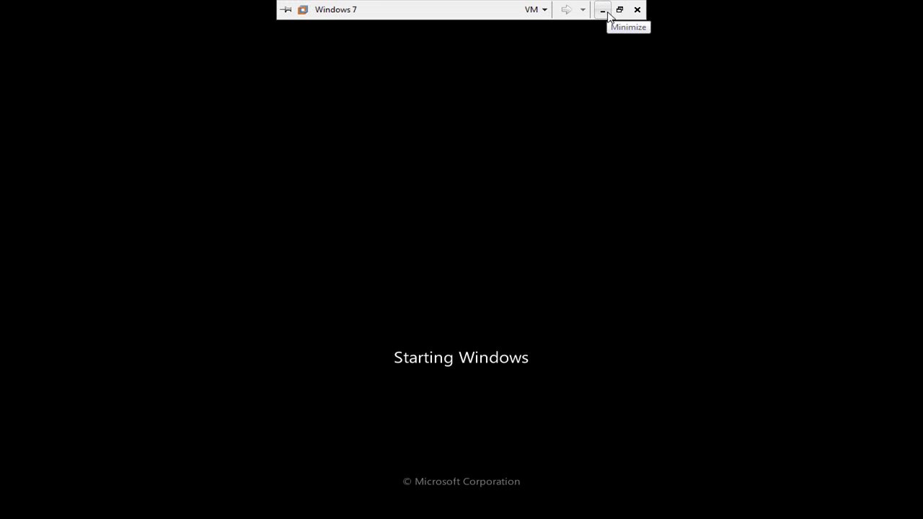
left_click(619, 10)
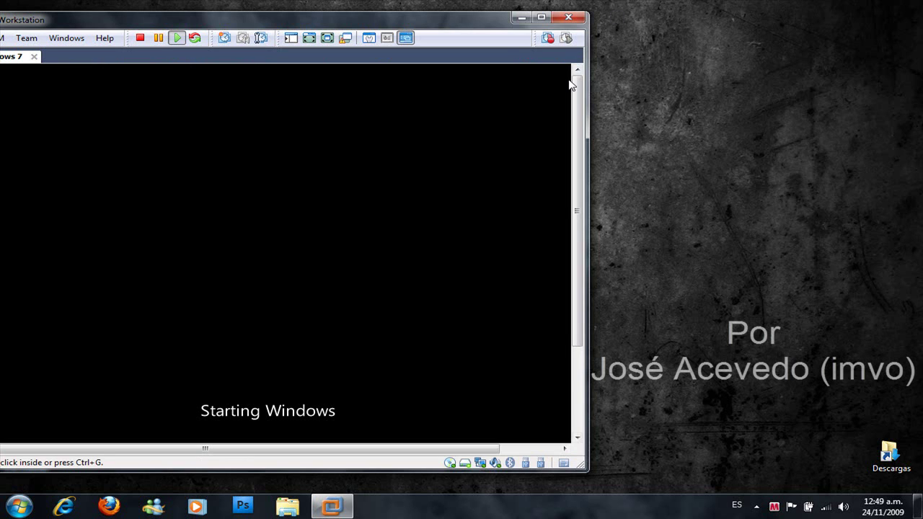
left_click_drag(484, 25, 652, 38)
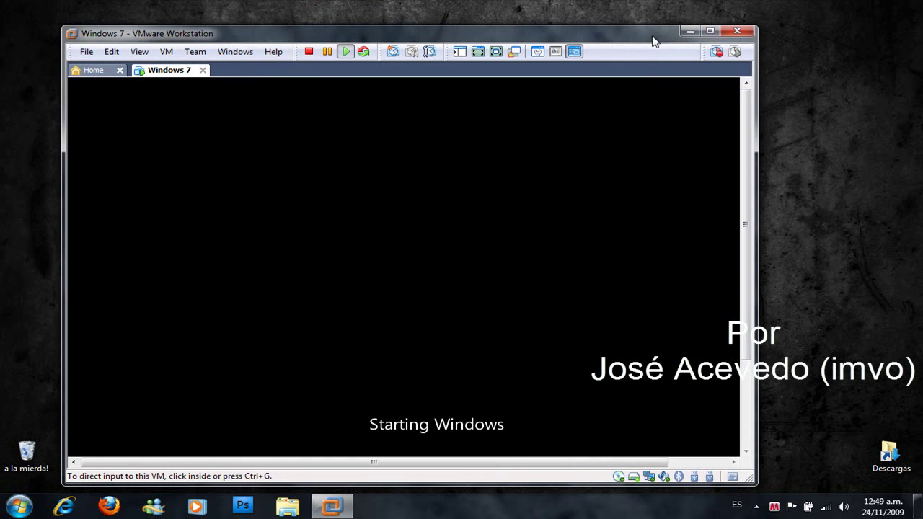
- Power off the Windows 7 virtual machine and minimize the VMware Workstation window
left_click(309, 52)
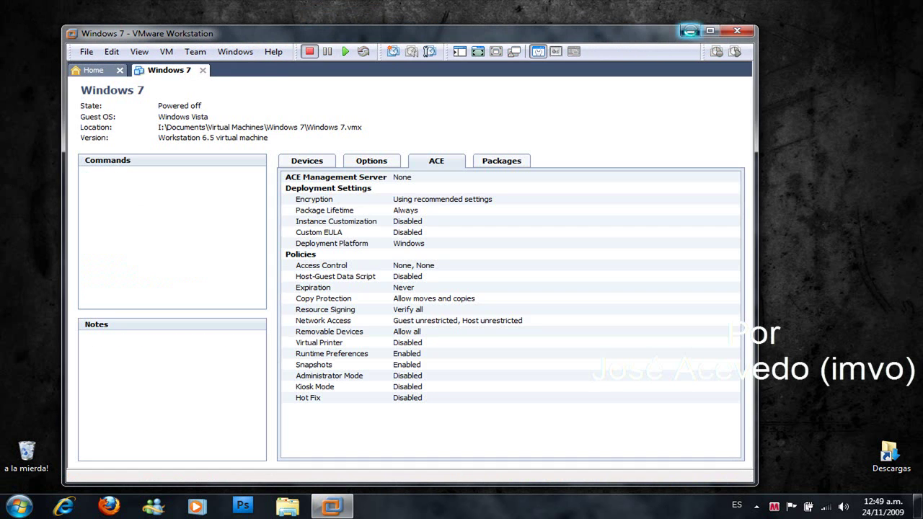
left_click(690, 32)
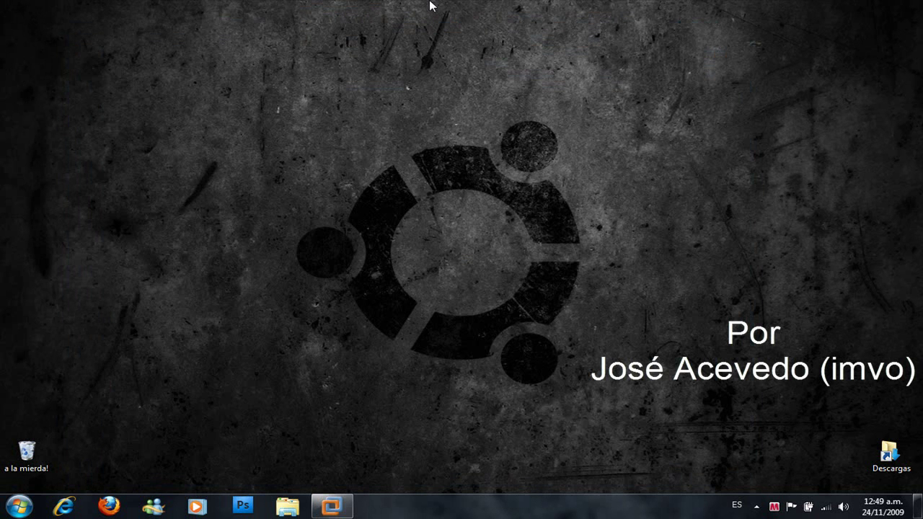
mouse_move(447, 15)
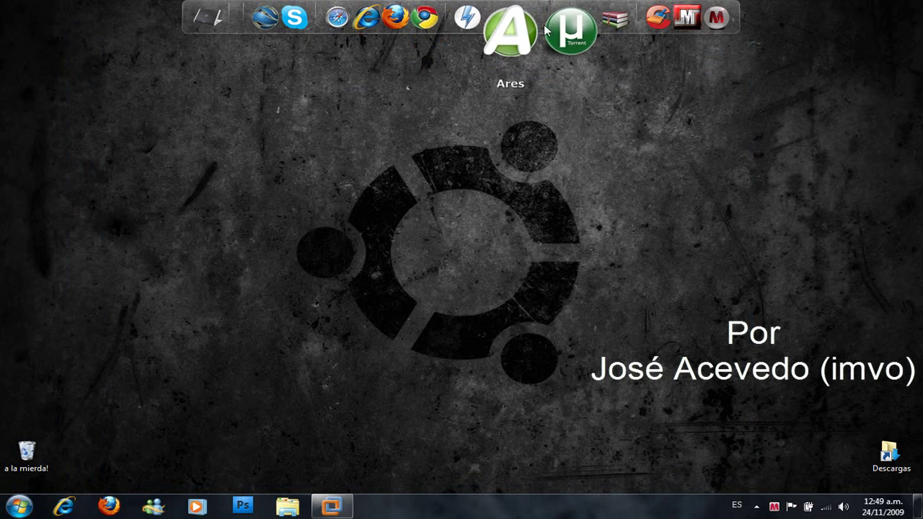
double_click(342, 211)
double_click(627, 289)
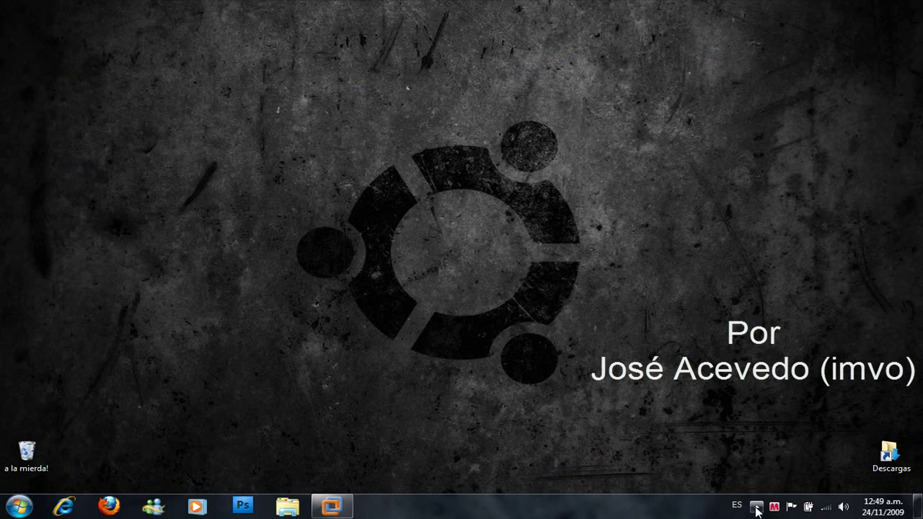